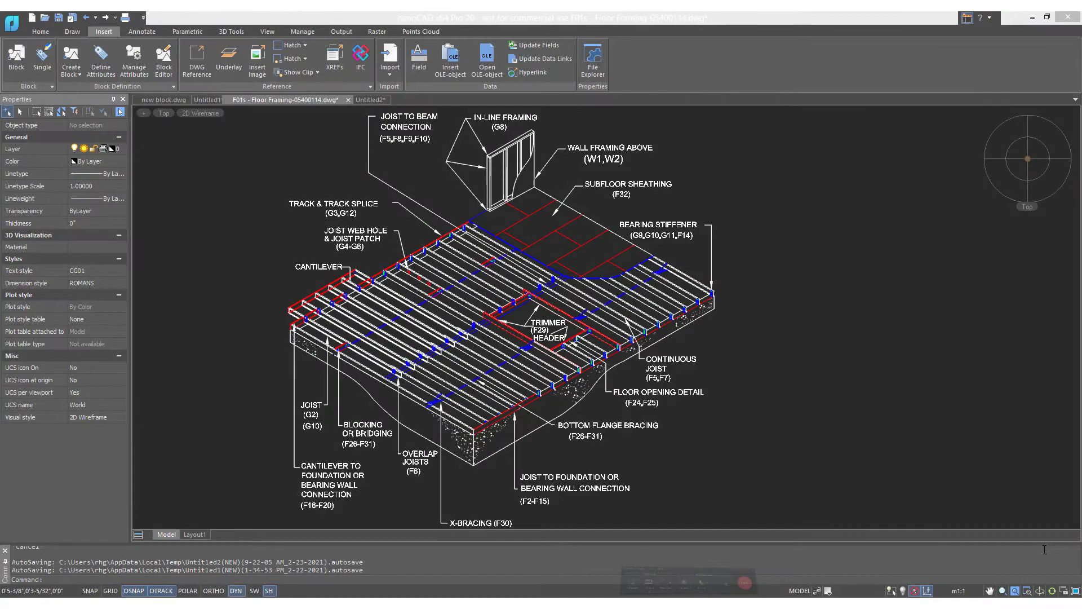
Step: Open the Insert Block dialog from the Block tool on the Insert tab
left_click(1044, 550)
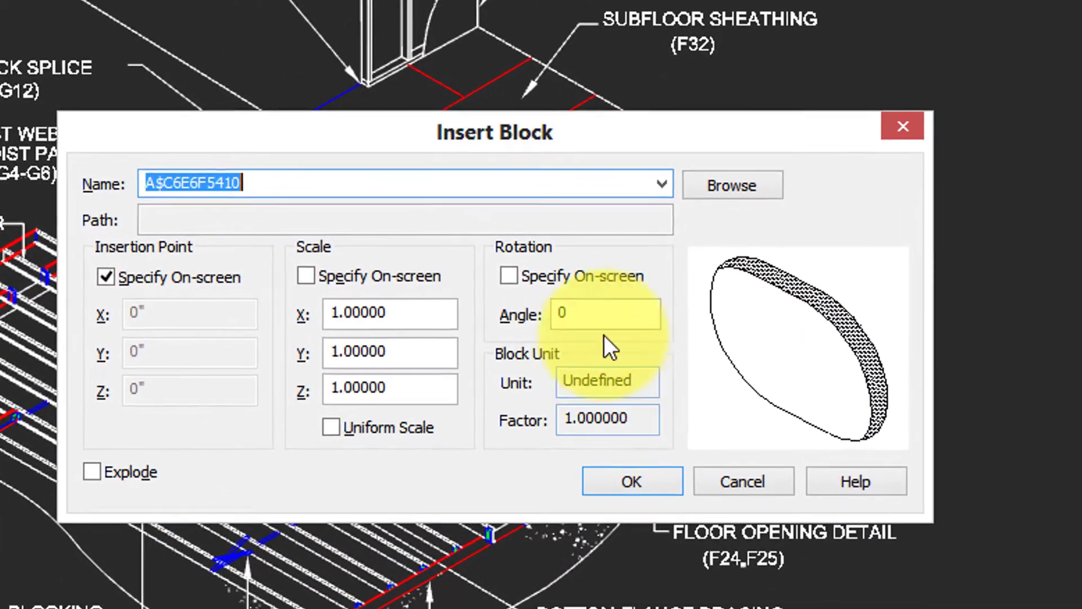
Step: Insert the BL_6020 nut block onto the joists of the floor framing plan
left_click(662, 184)
left_click(561, 209)
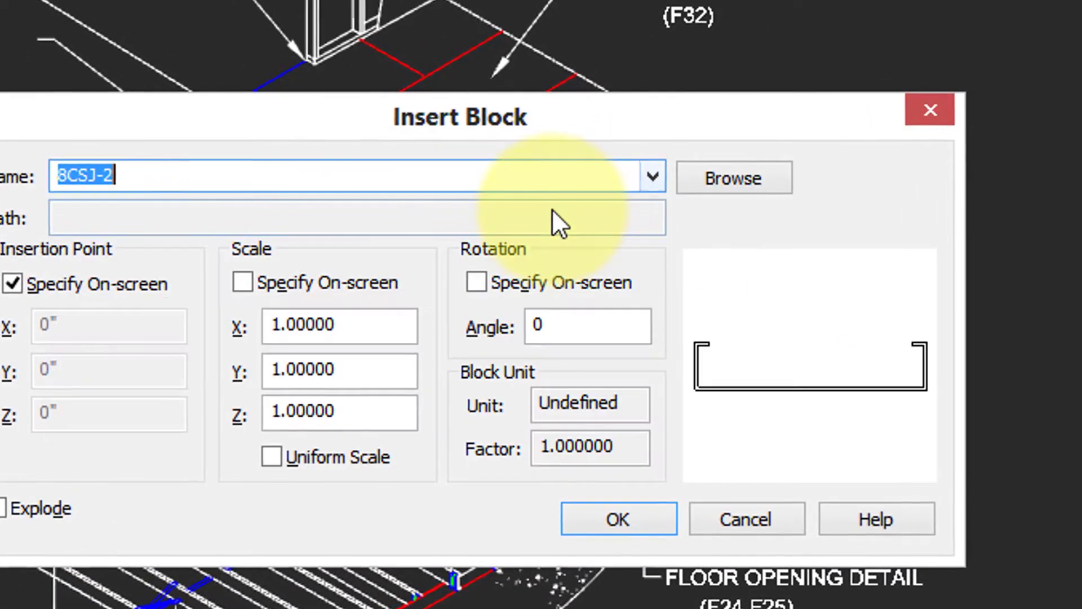
key("Down")
key("Down")
key("Down")
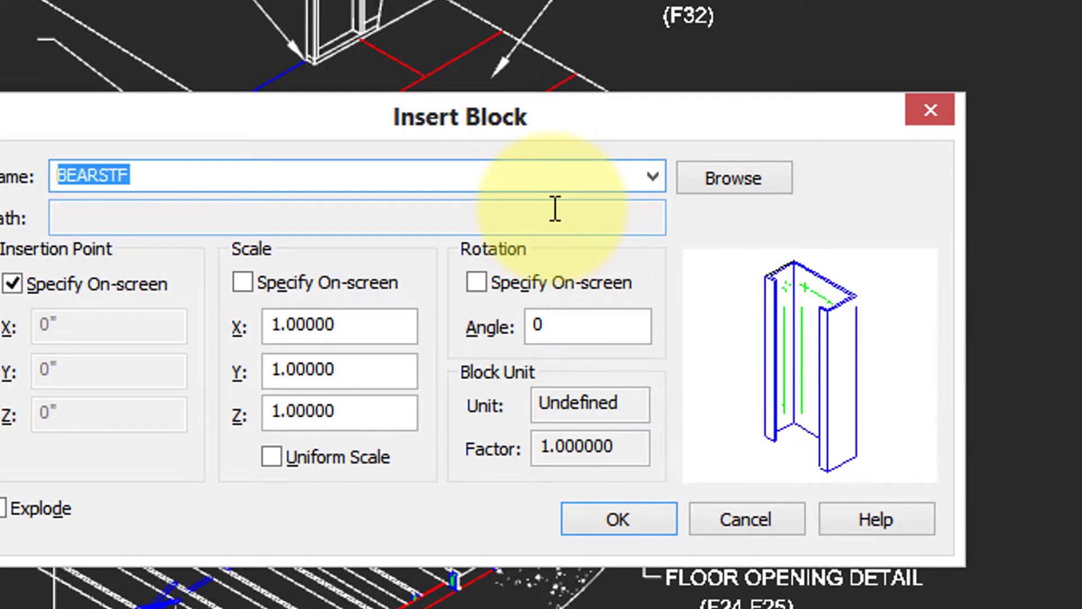
key("Down")
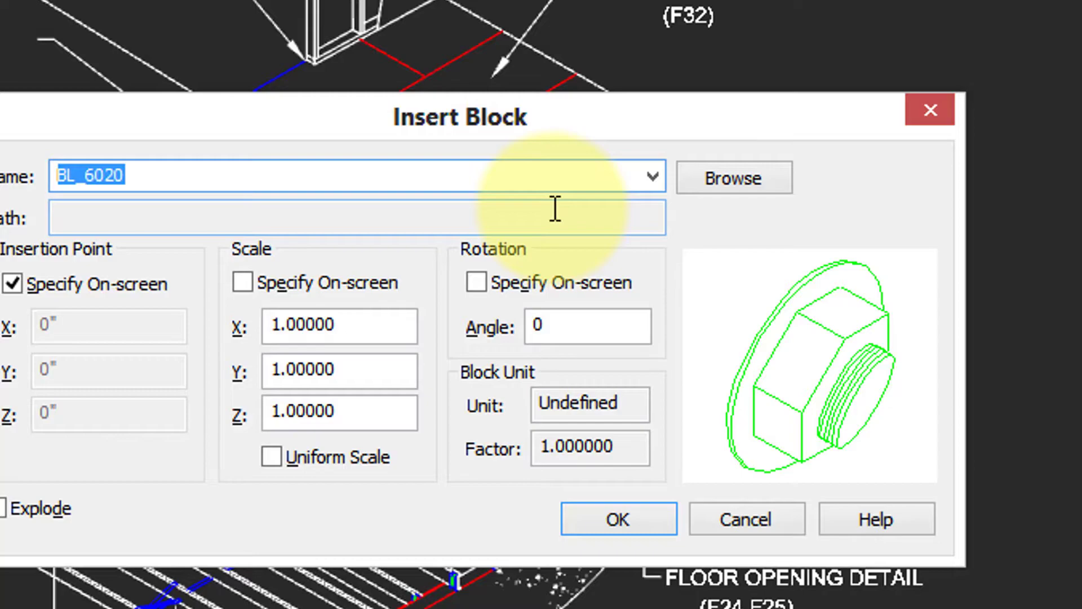
key("Return")
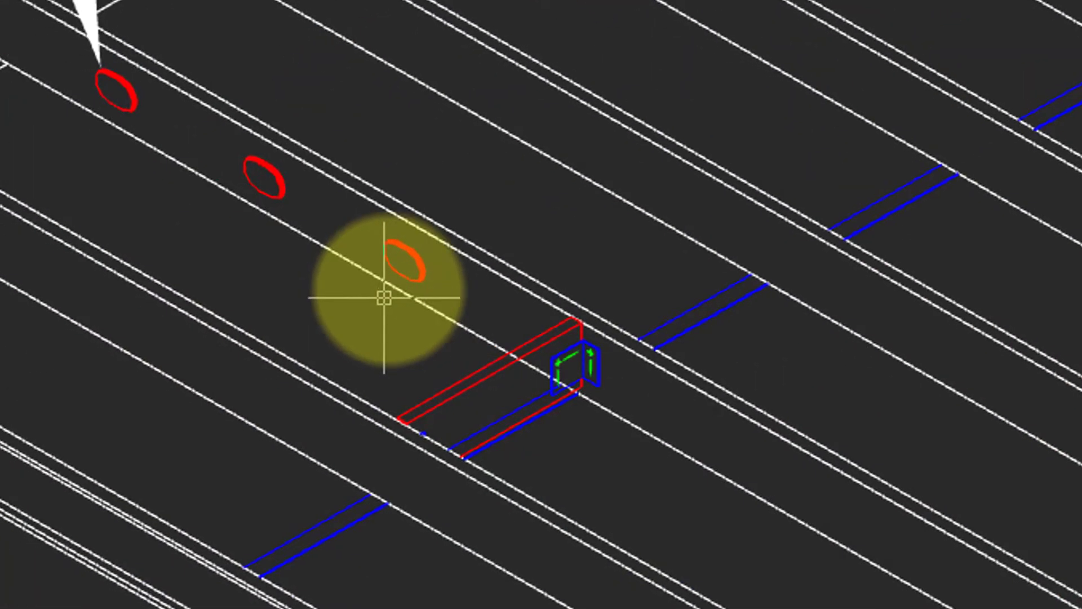
scroll(384, 298, "up", 5)
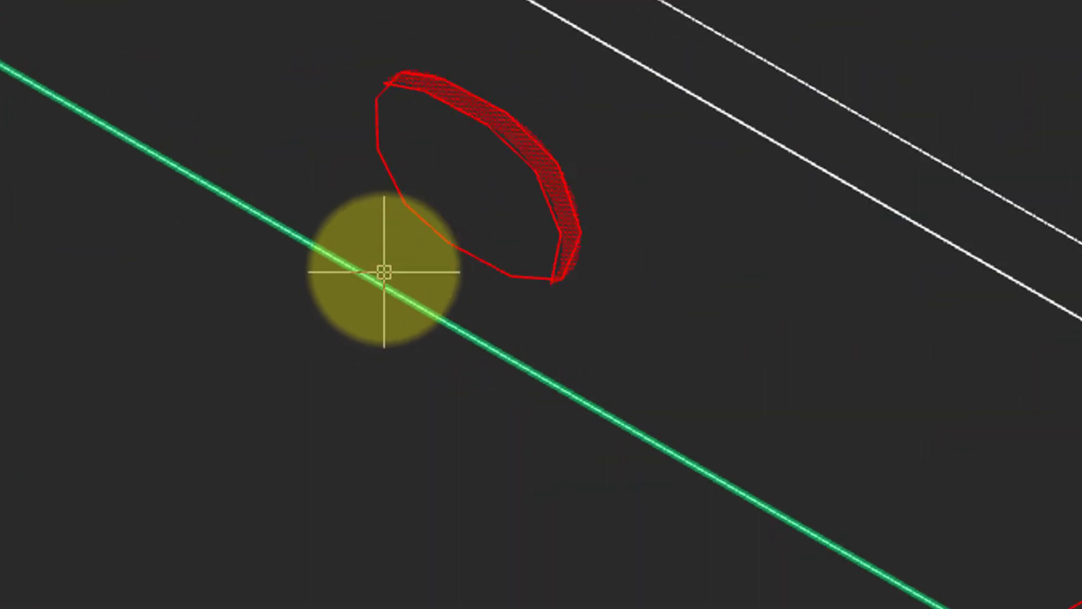
left_click(557, 231)
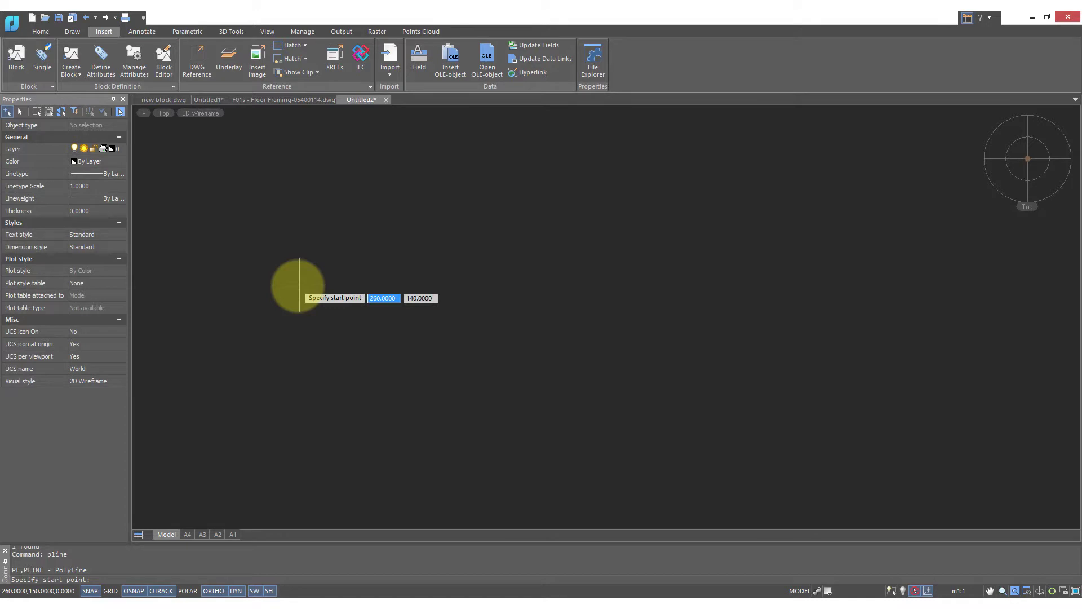
Step: Draw a closed rectangular desk polyline from a picked start point with 1500 segment length
left_click(284, 260)
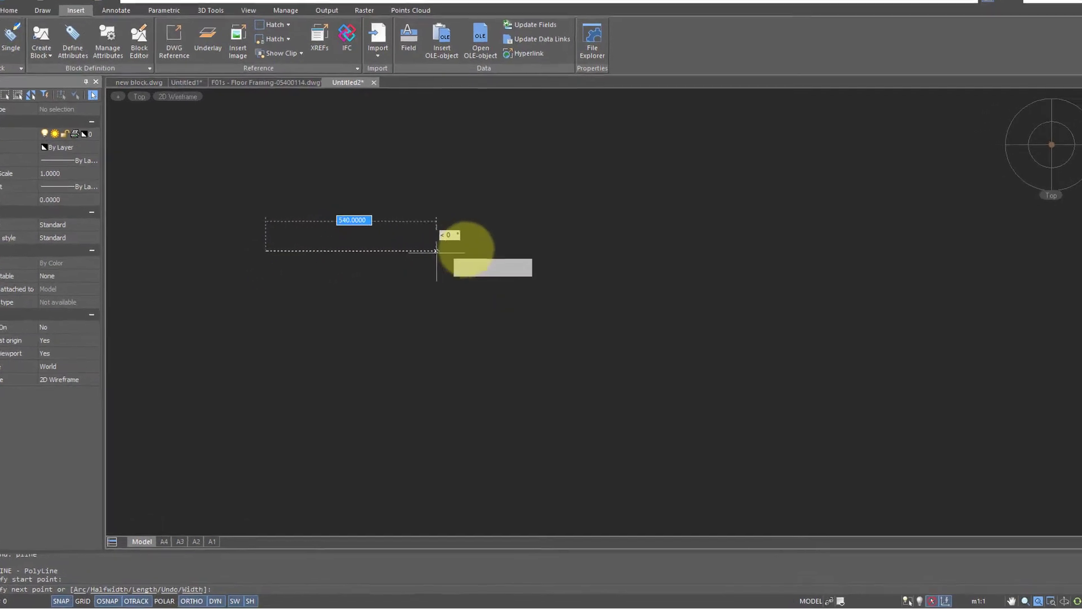
type("1500")
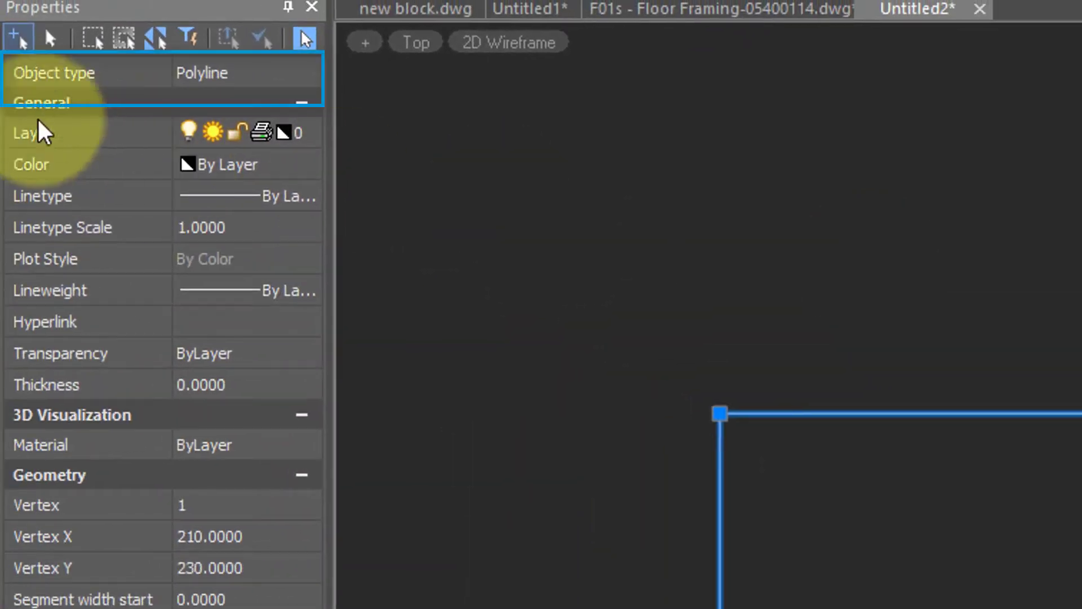
key("Escape")
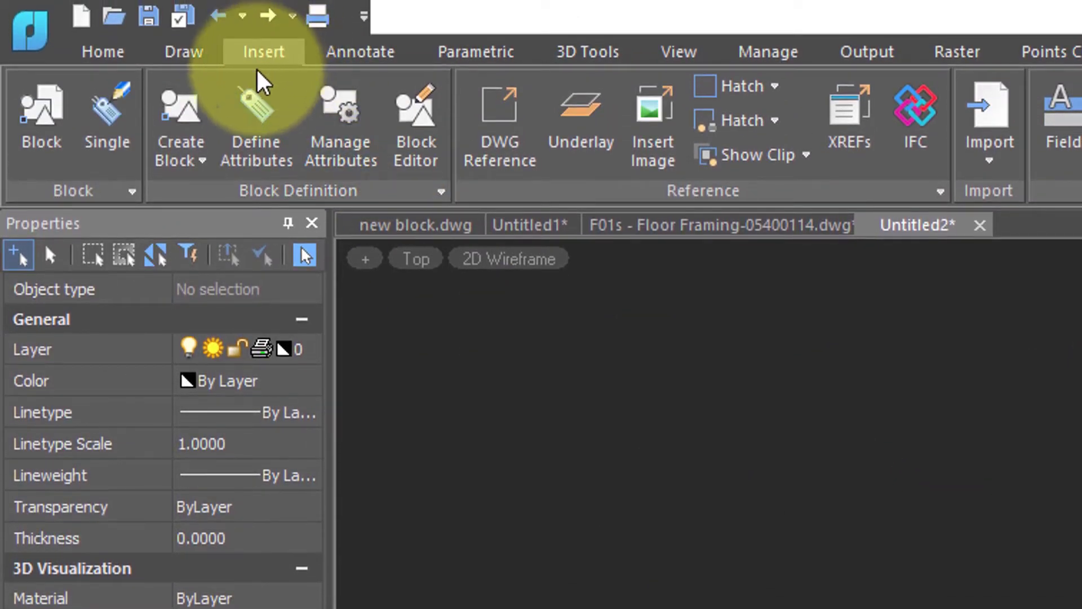
Step: Define a new block named 'desk' with its base point at the rectangle corner 210,-520
left_click(186, 122)
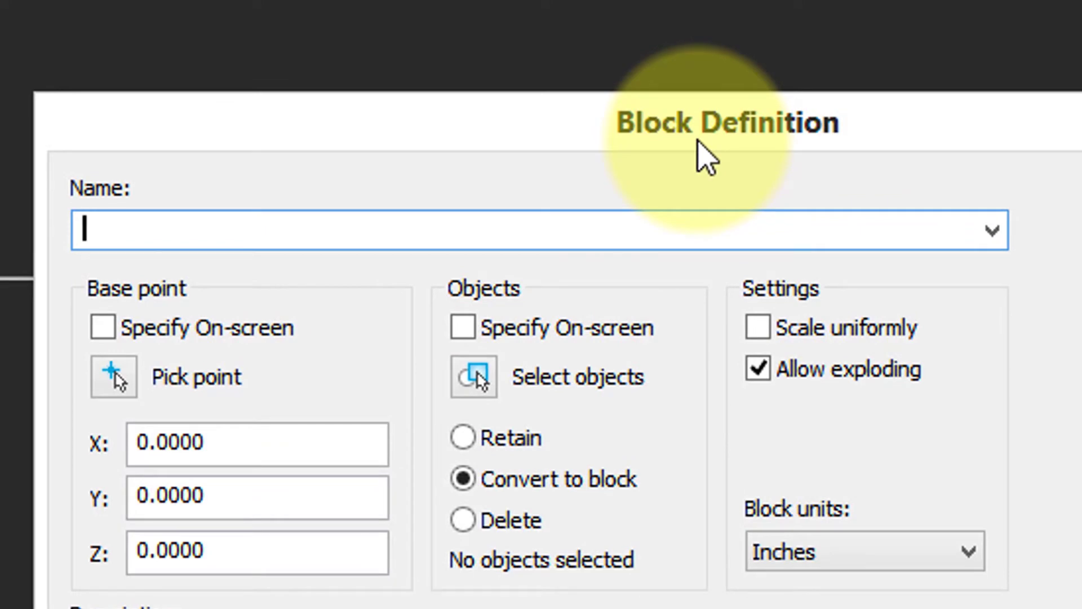
type("desk")
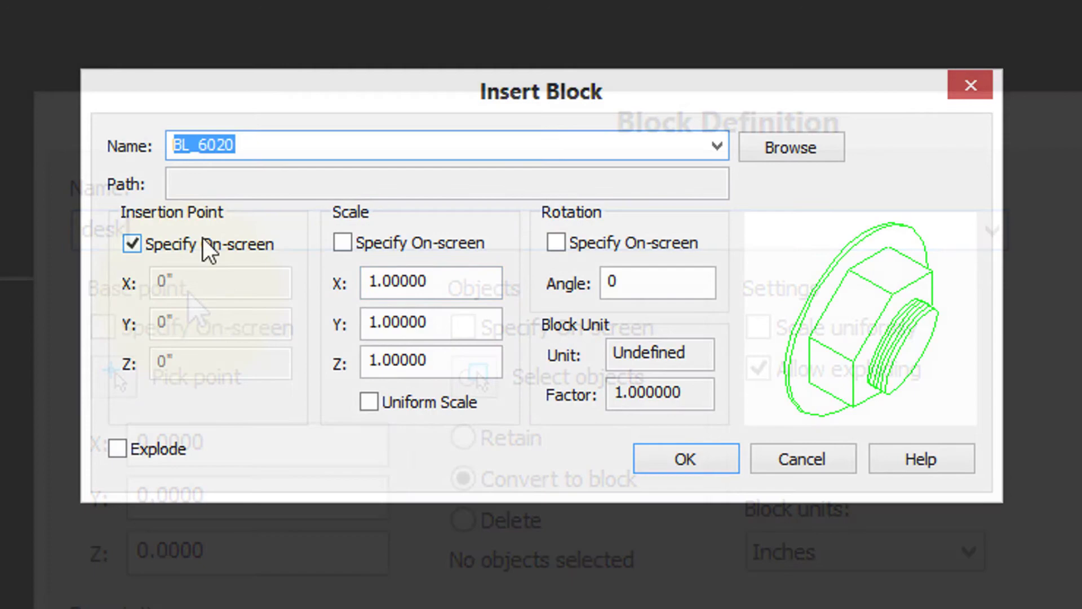
left_click(640, 456)
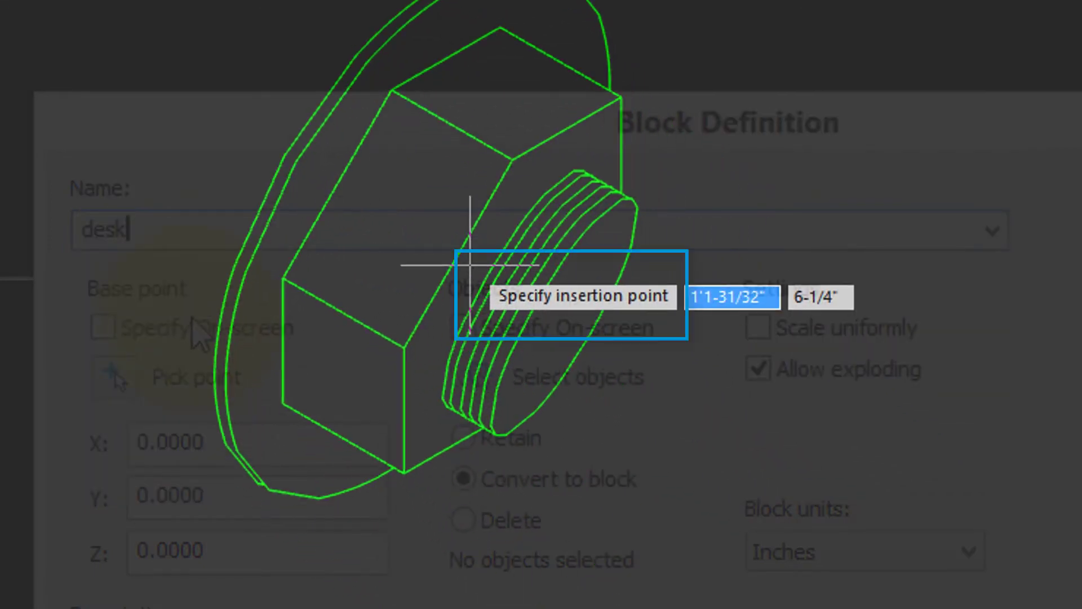
left_click(470, 265)
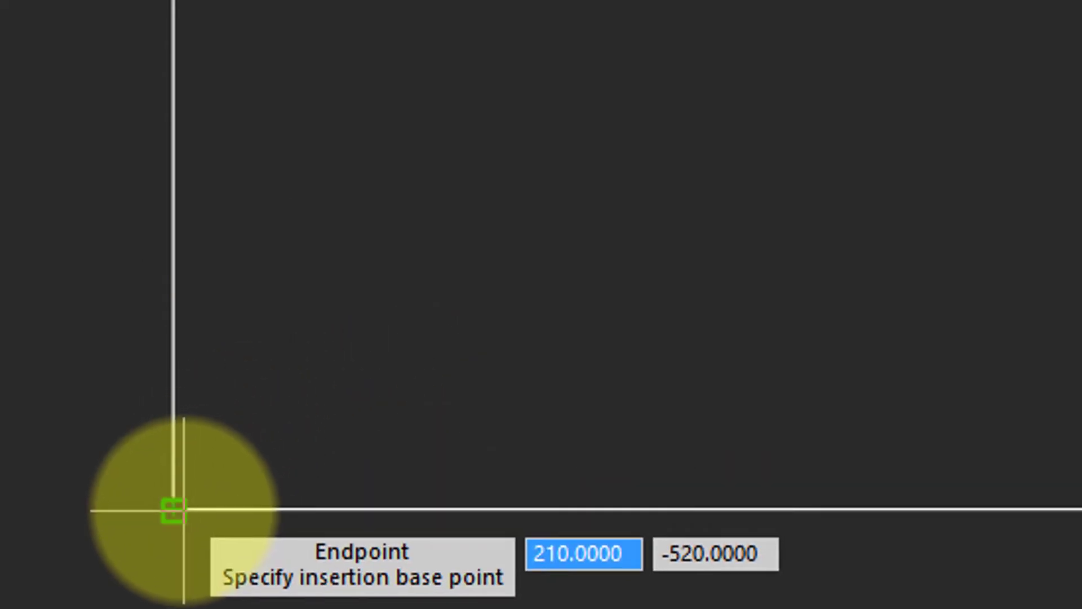
left_click(175, 510)
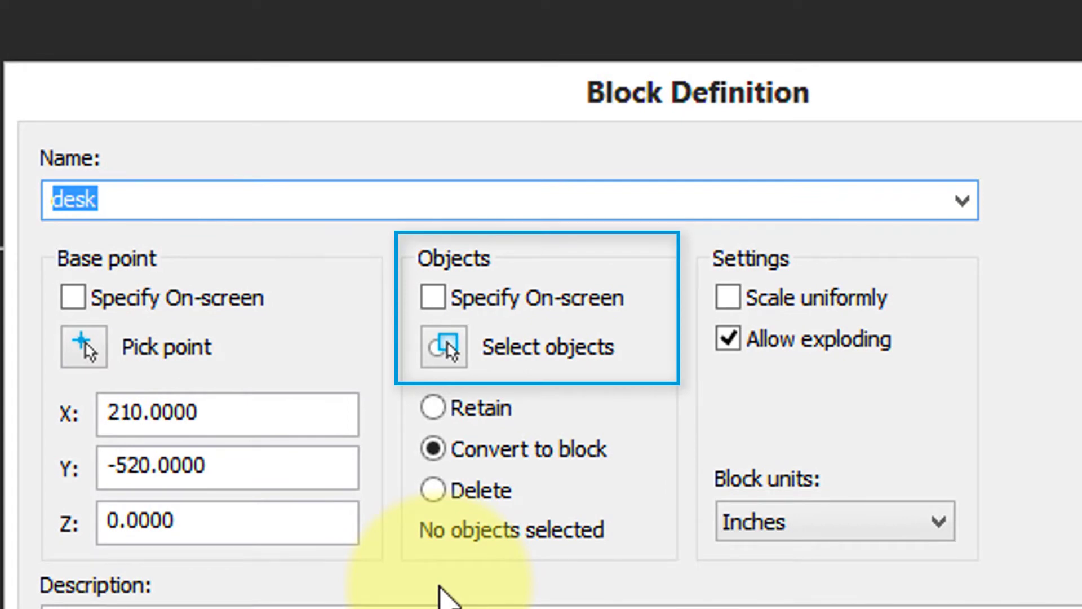
left_click(449, 345)
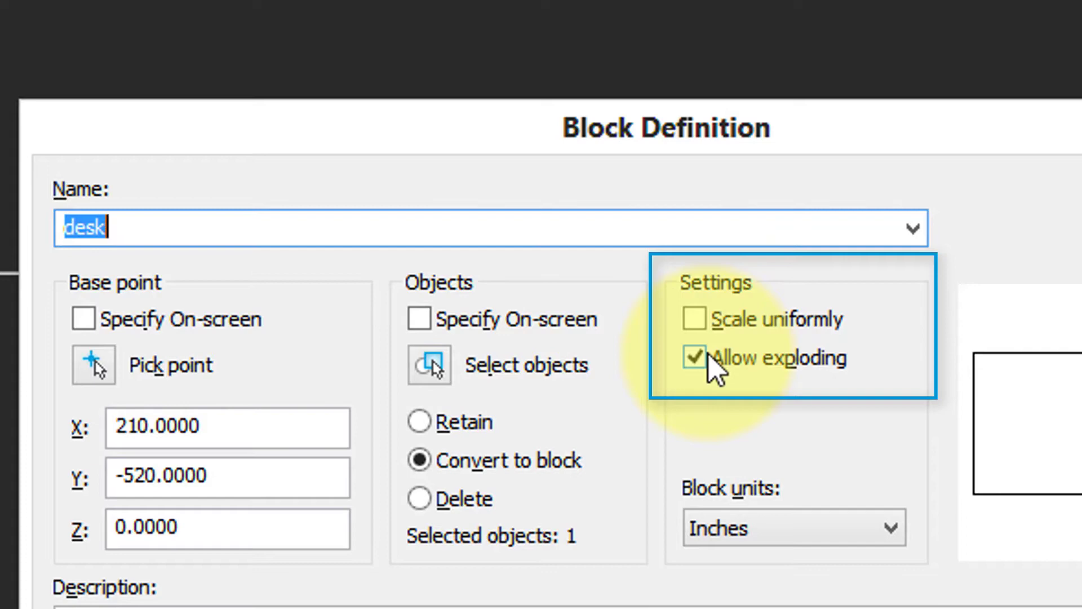
Step: Set the desk block's units to Millimeters
left_click(899, 533)
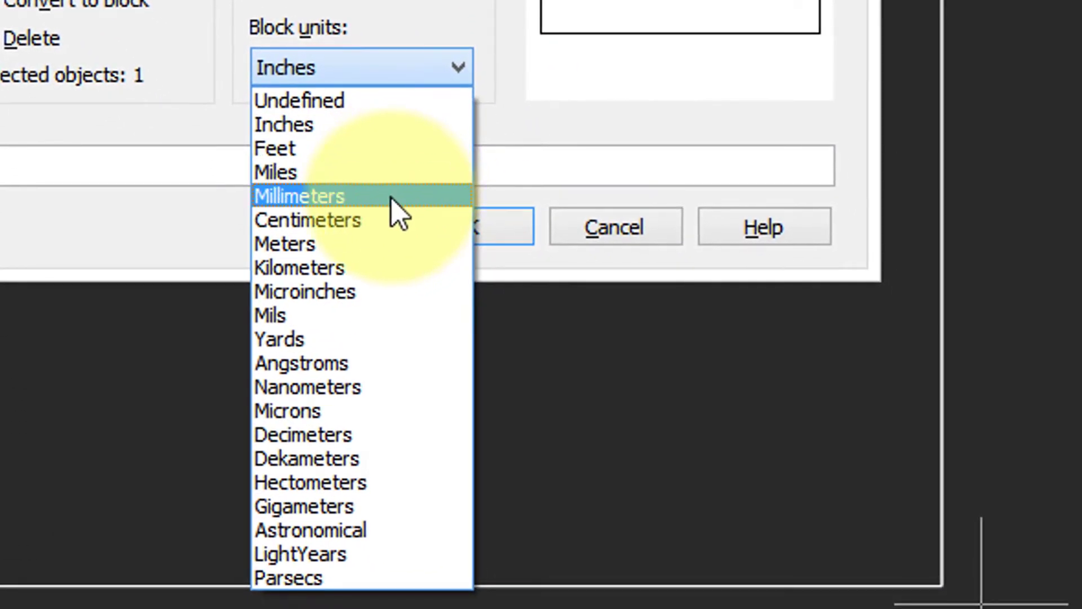
left_click(495, 310)
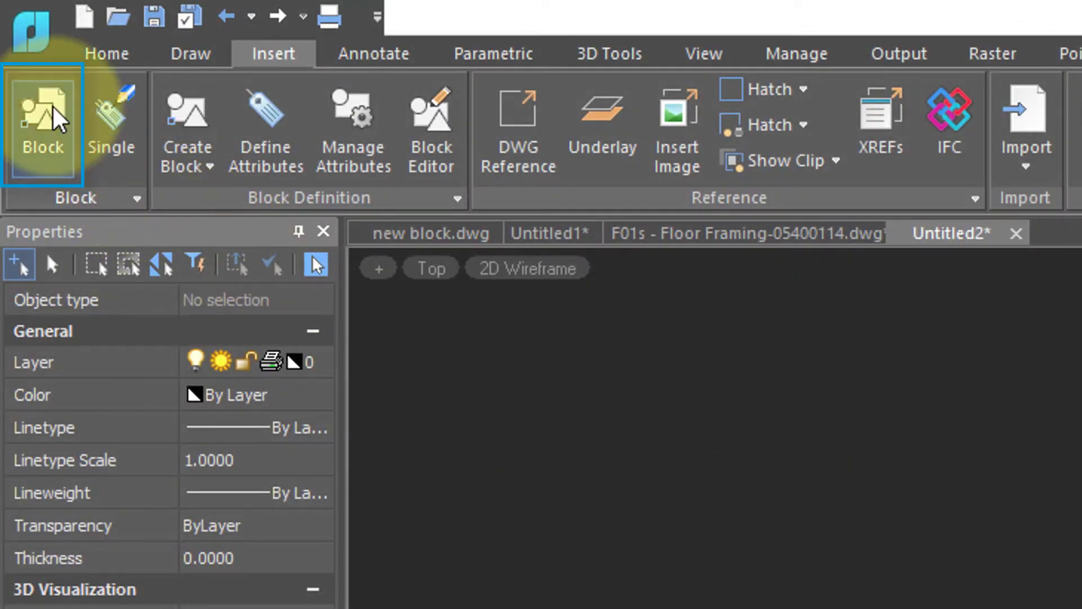
Step: Insert the desk block at scale 1.0000 with a 45° rotation angle
left_click(50, 105)
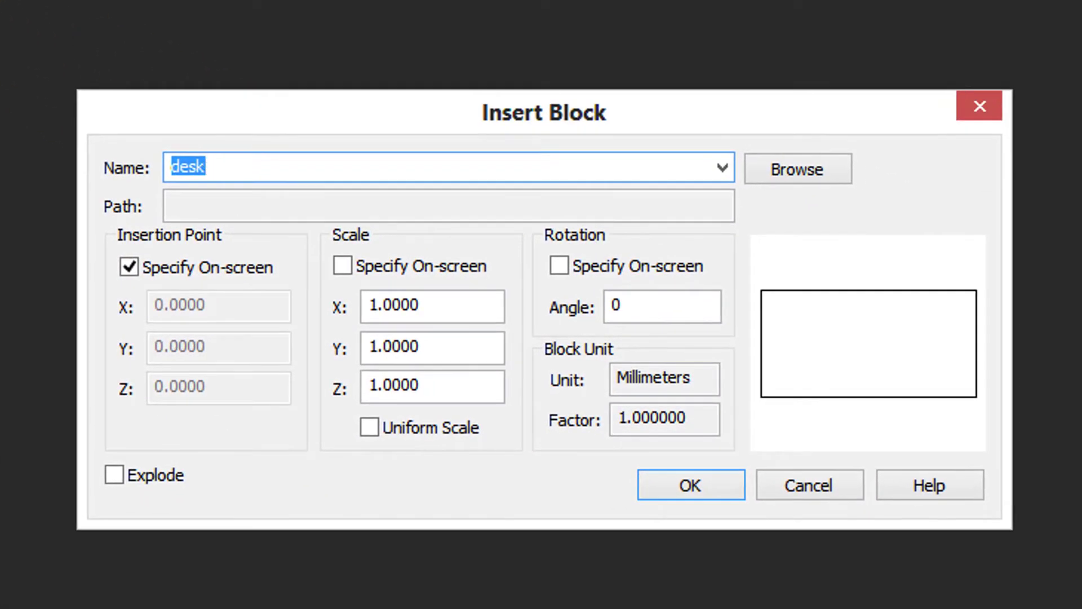
left_click(728, 166)
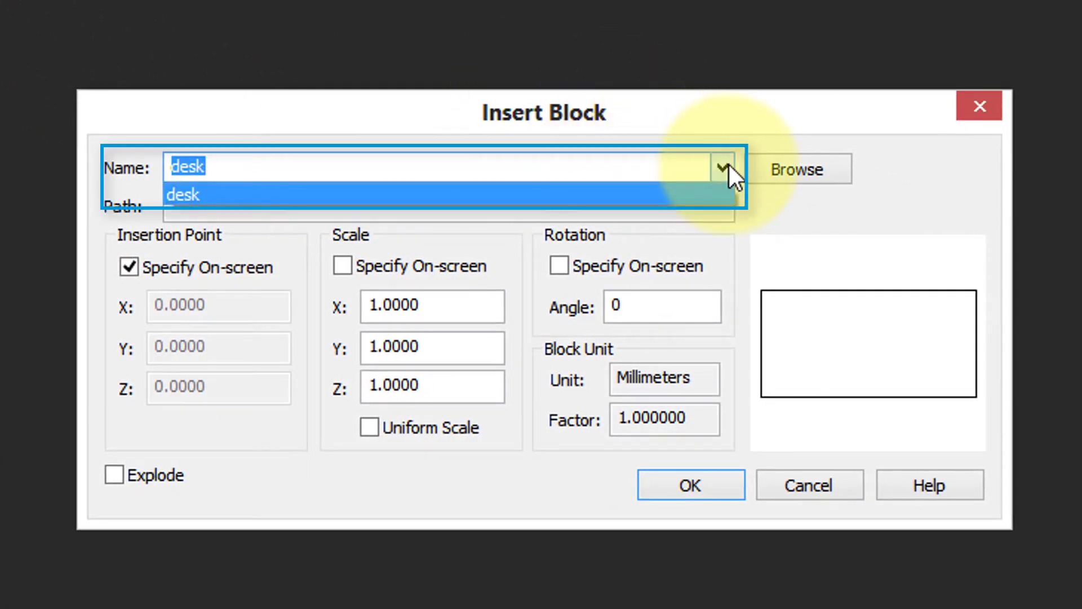
left_click(715, 116)
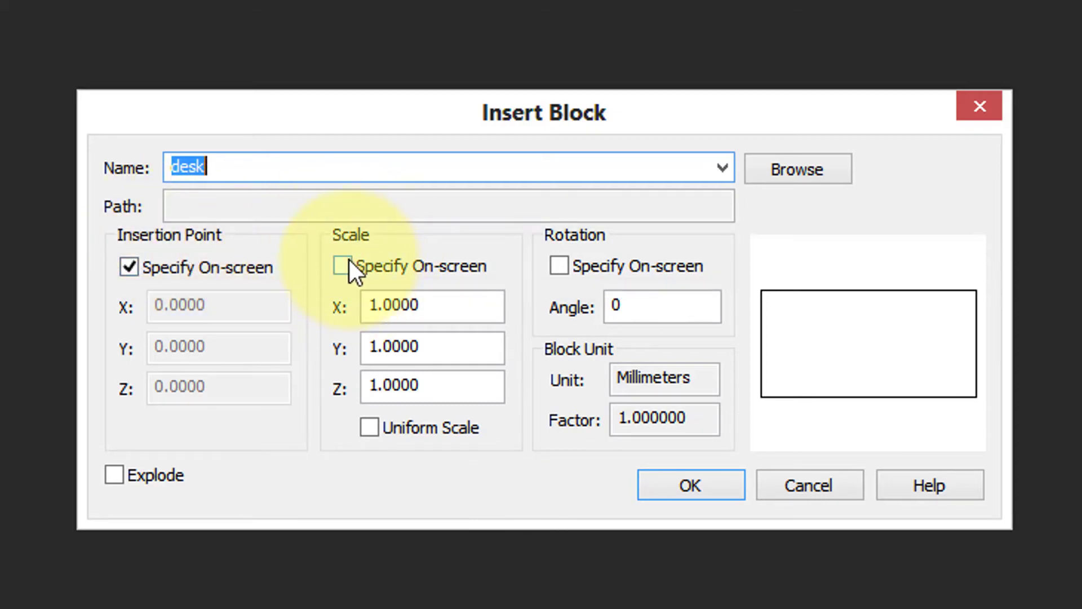
left_click(431, 308)
left_click(436, 344)
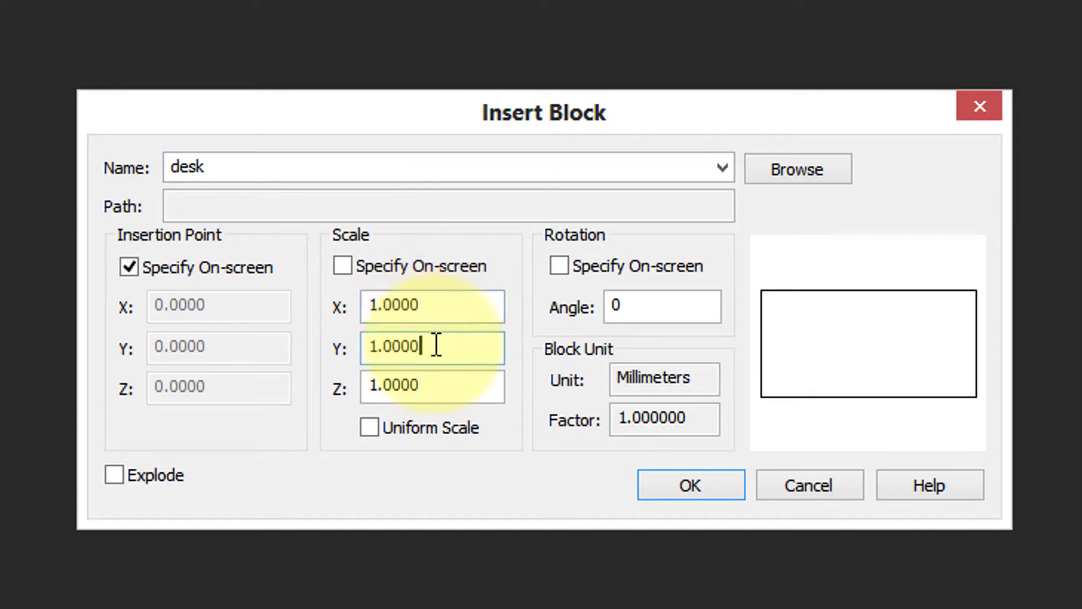
left_click(479, 386)
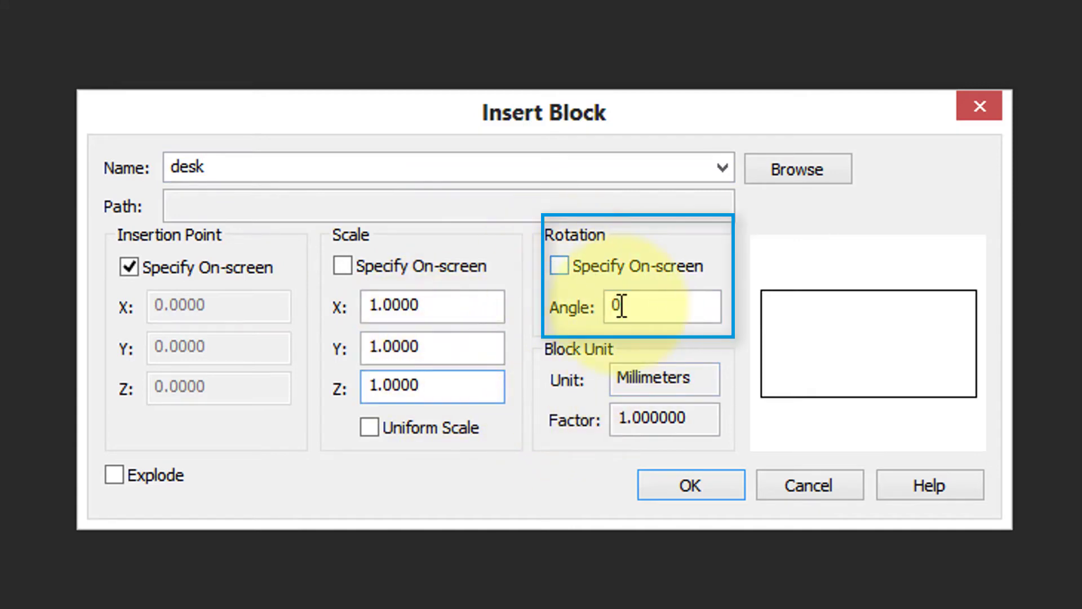
left_click_drag(619, 305, 605, 302)
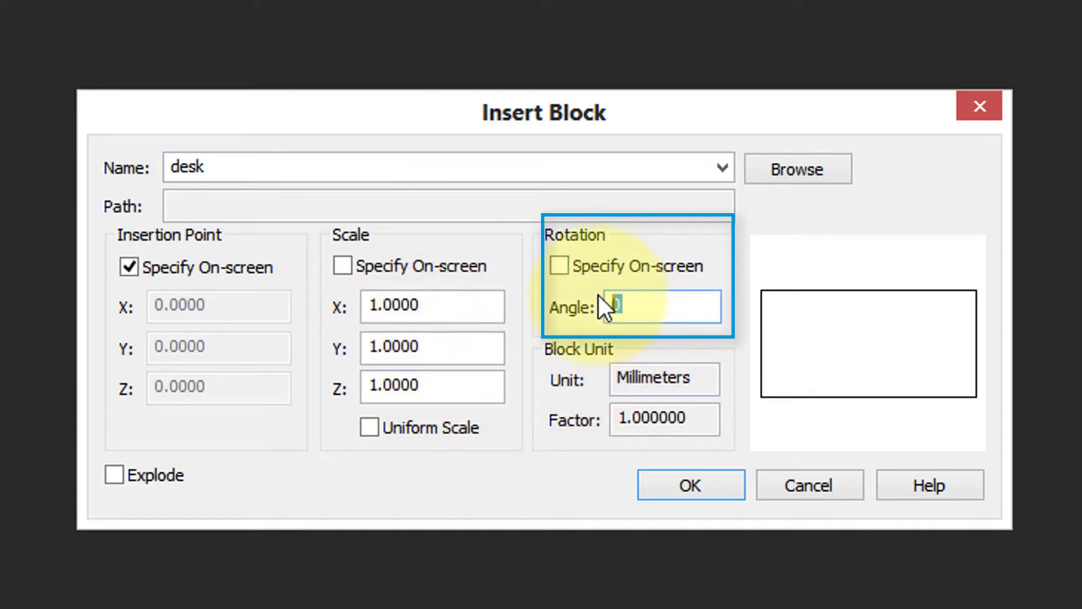
type("45")
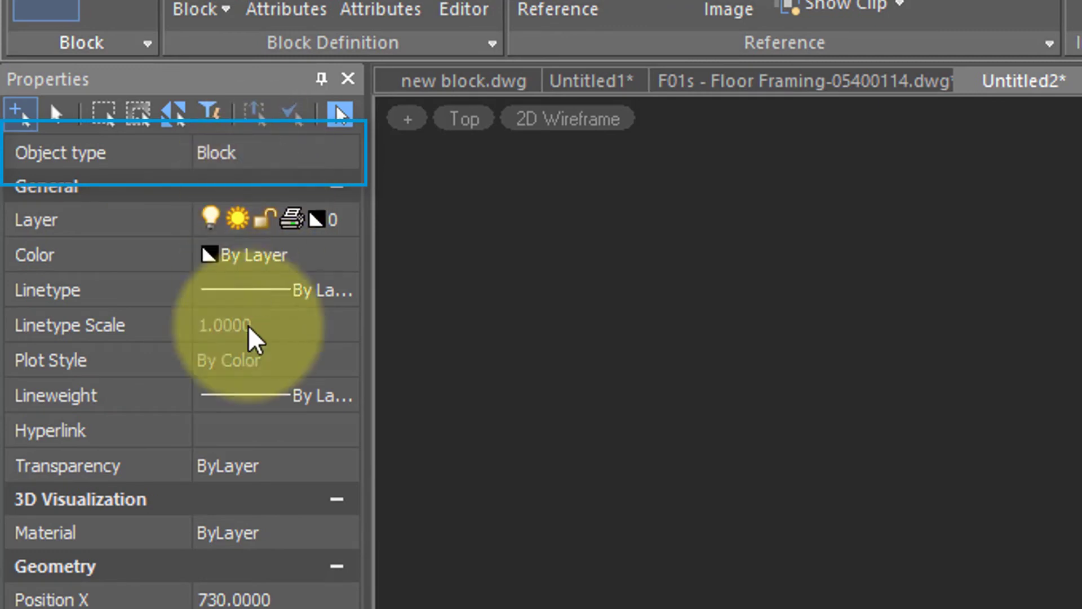
Step: Change the inserted desk block's rotation in Properties from 45 to 15
left_click(258, 479)
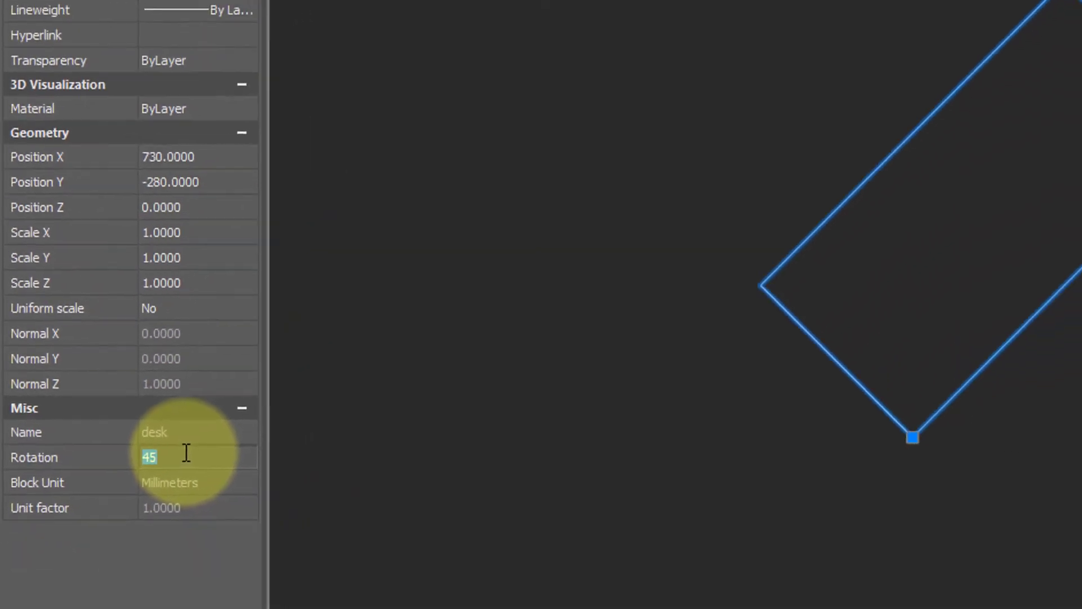
type("15")
key("Return")
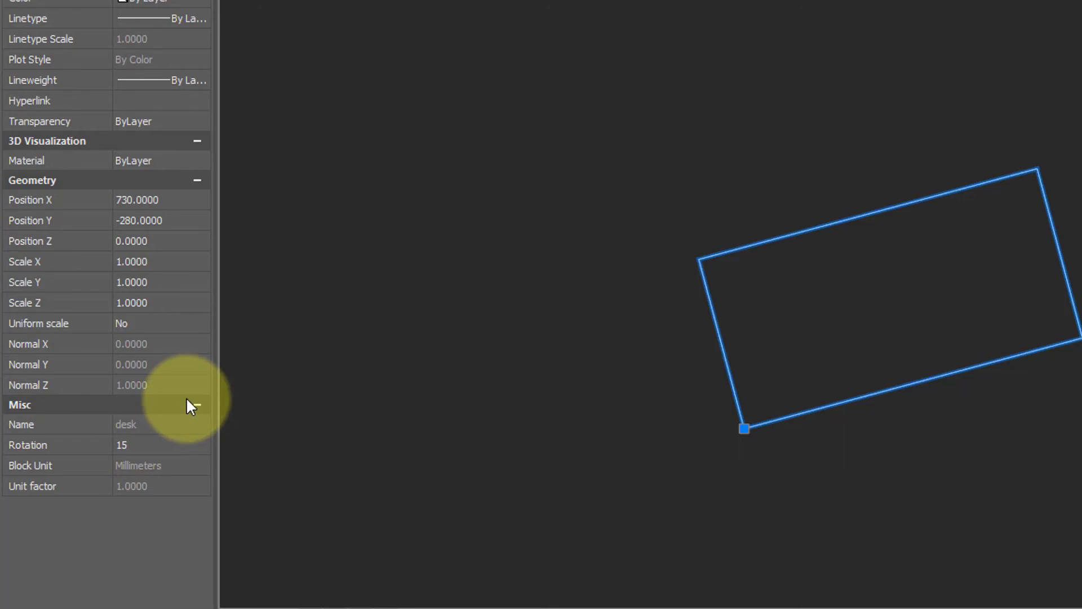
scroll(416, 532, "up", 1)
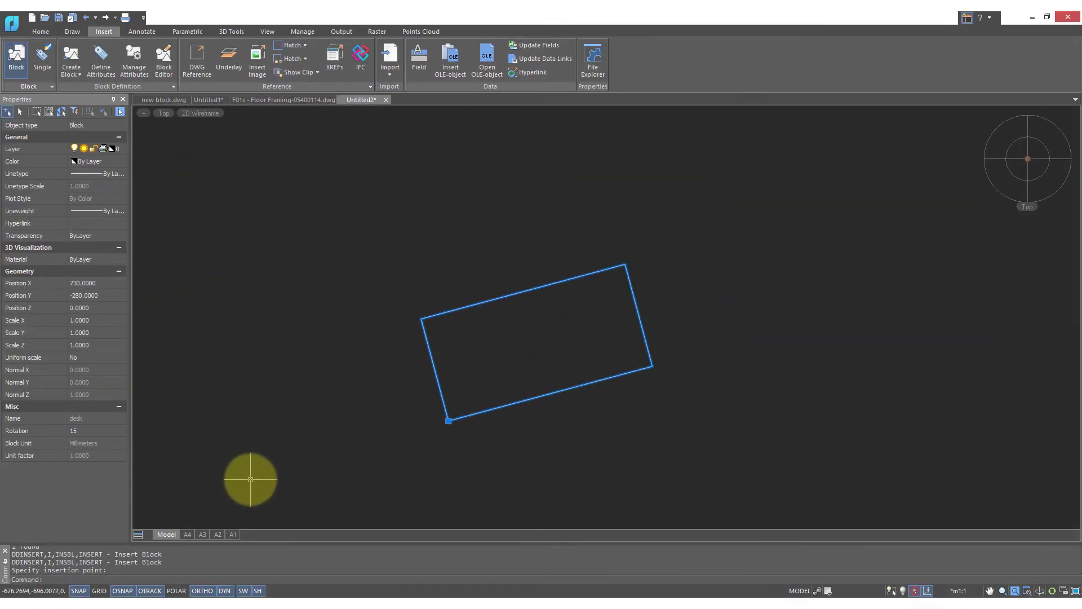
Step: Insert two unrotated desk blocks, one right of and one upper-left of the rotated desk
key("Escape")
key("Return")
key("Return")
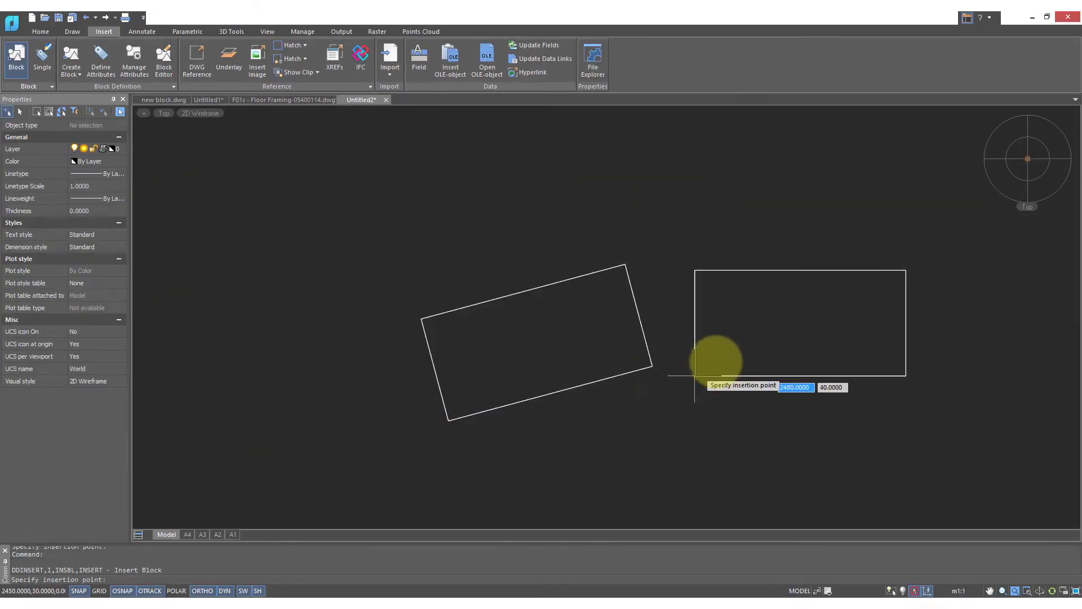
left_click(708, 362)
key("Return")
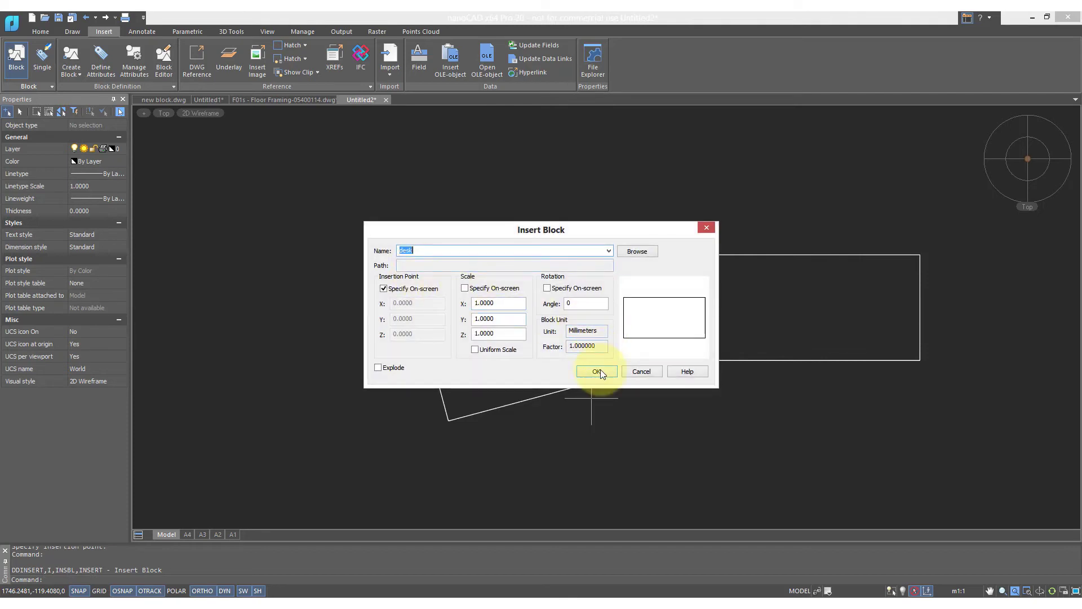
left_click(595, 367)
left_click(208, 277)
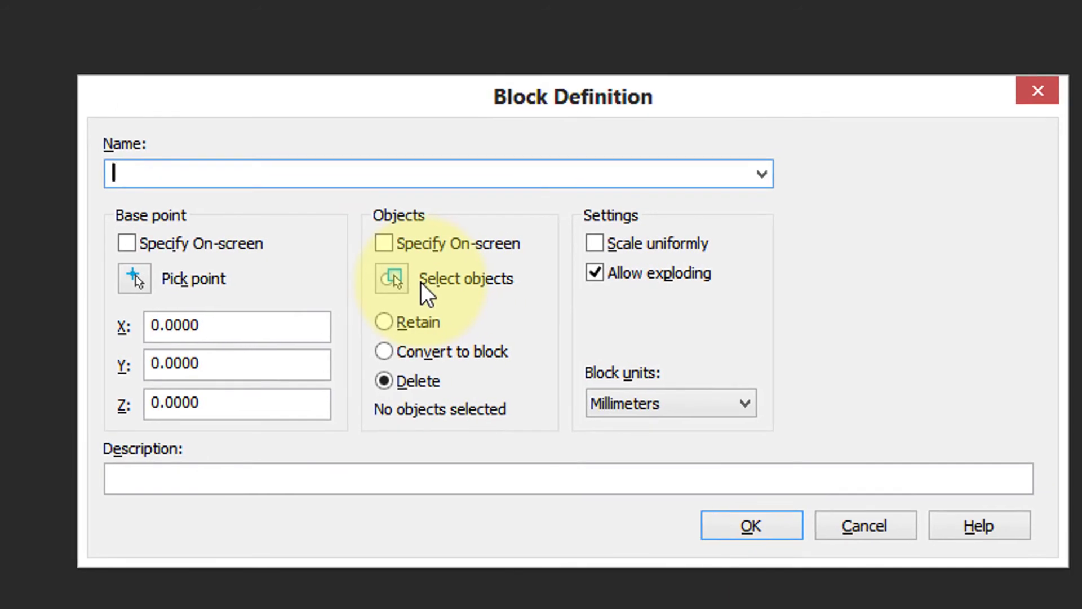
Step: Define block 'unit desk' from the square, based at its lower-left corner
type("unit desk")
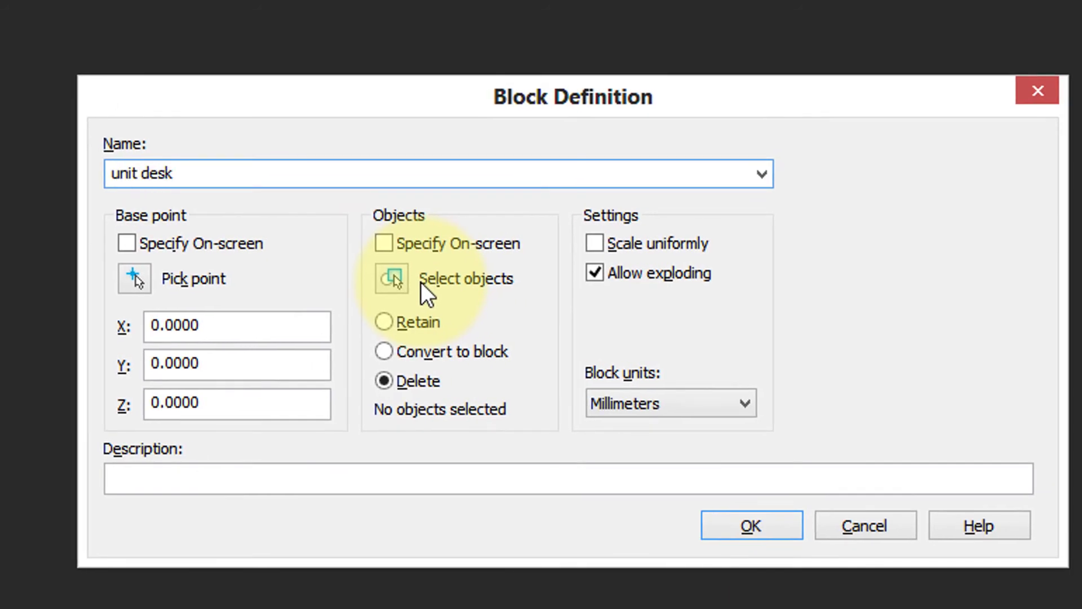
left_click(135, 276)
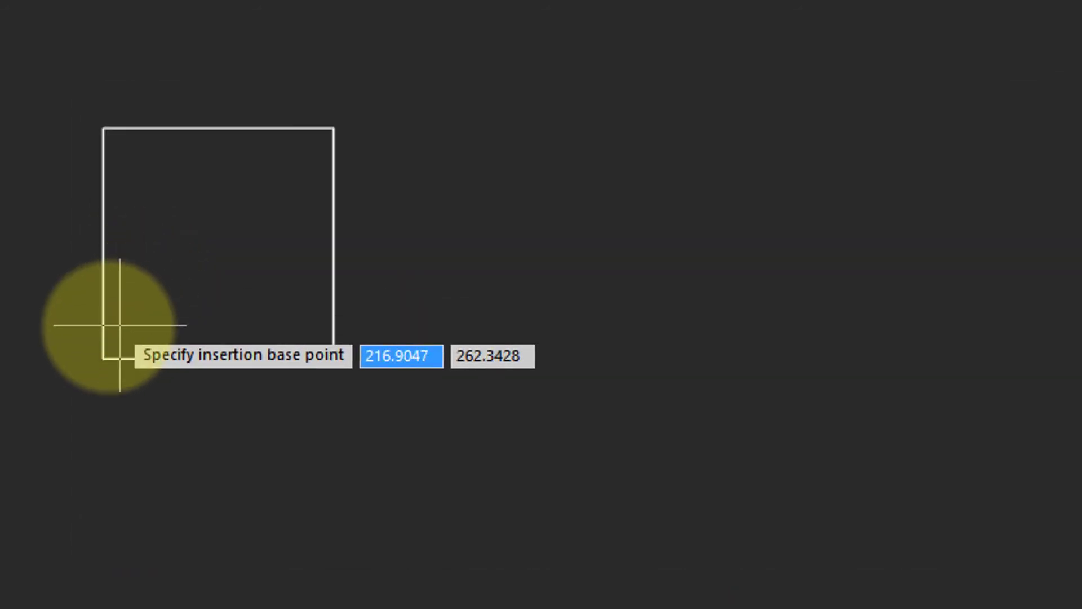
left_click(103, 356)
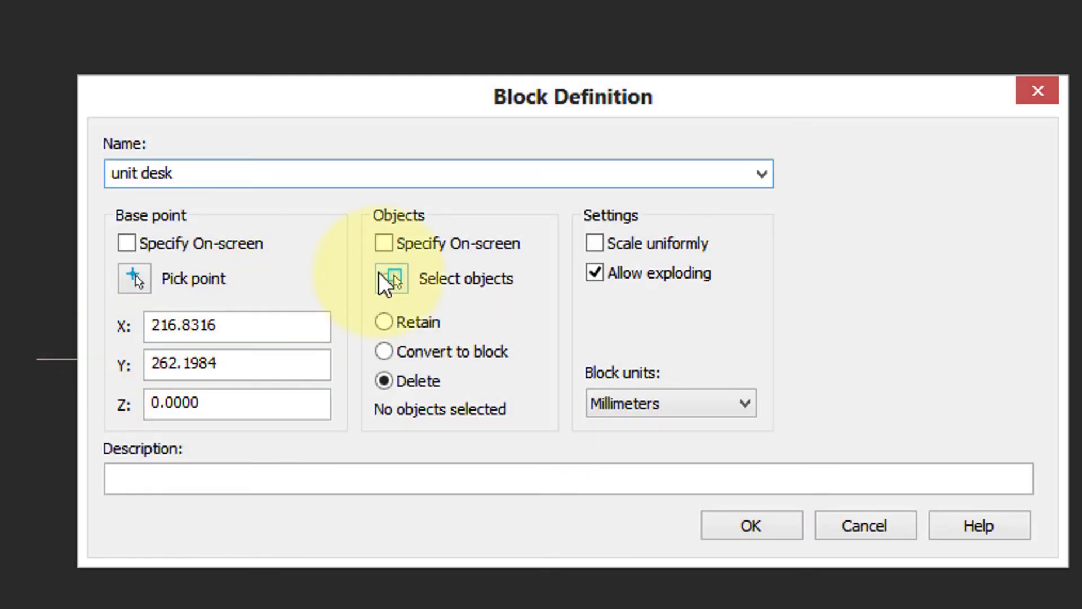
left_click(378, 272)
left_click(333, 248)
key("Return")
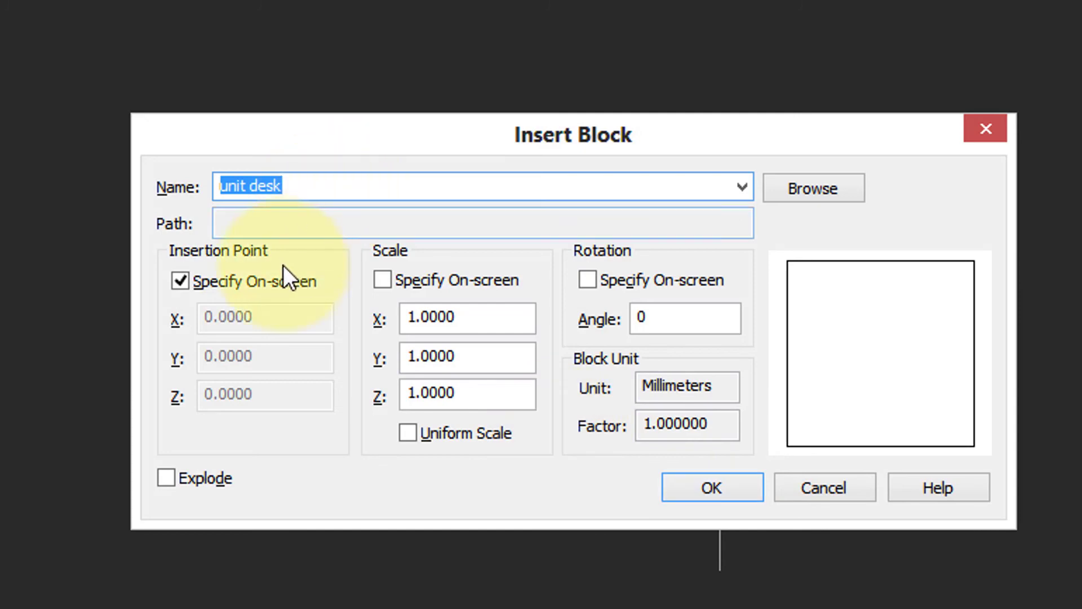
Step: Insert a unit desk with scale X 1500 and Y 750
left_click_drag(471, 319, 378, 315)
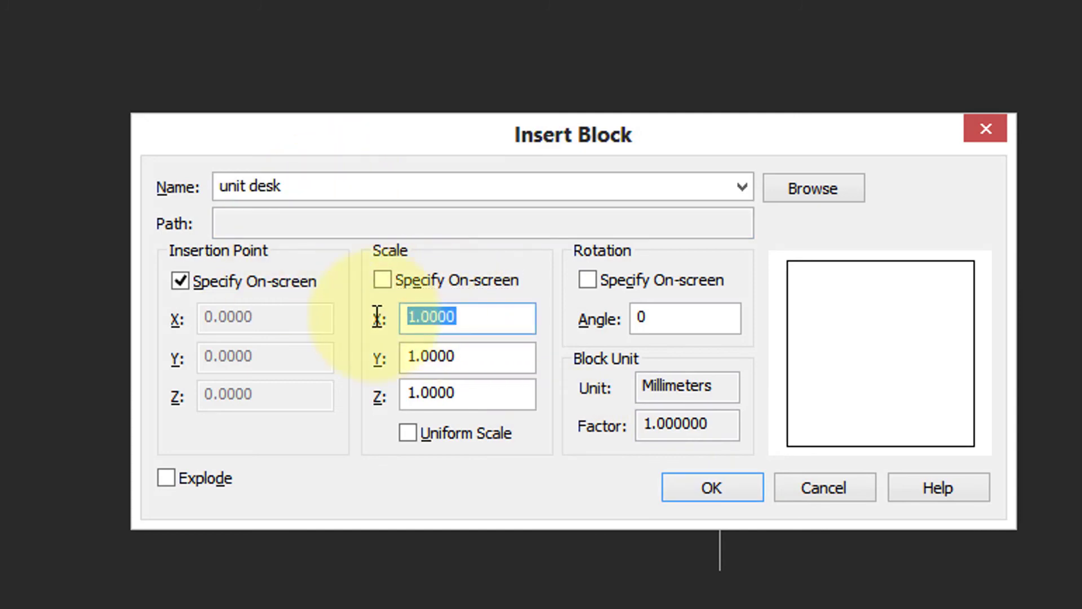
type("1500")
double_click(447, 352)
type("750")
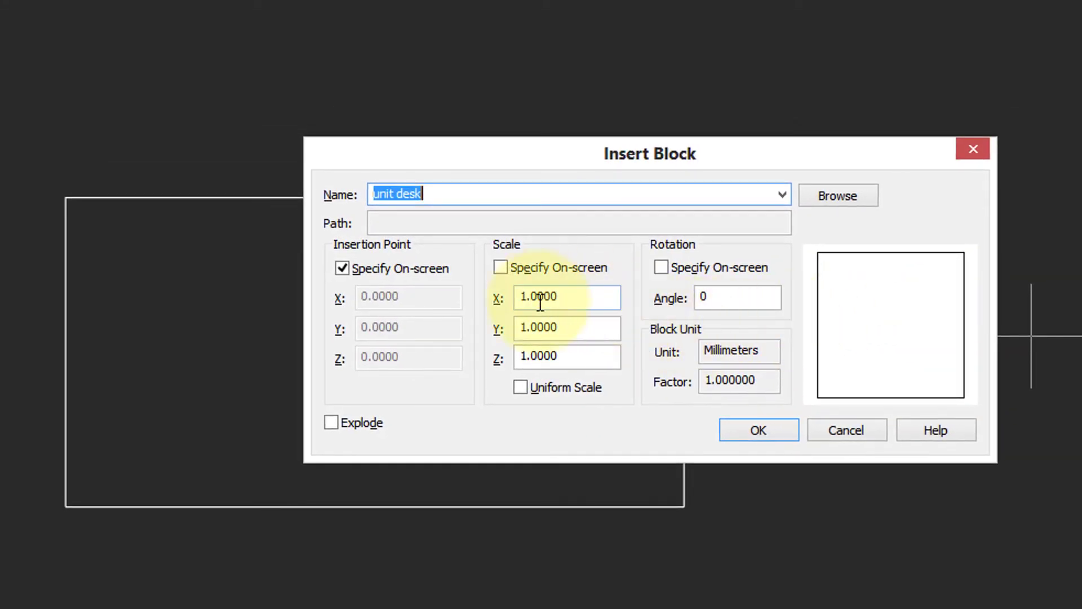
Step: Set up another unit desk insertion with scale X 1000 and Y 500
double_click(540, 303)
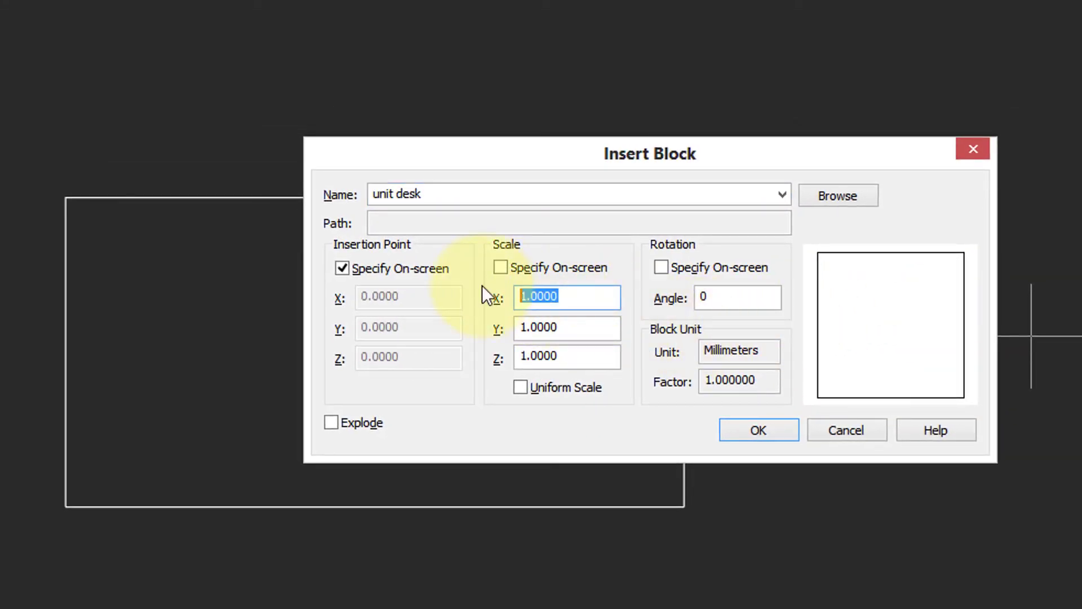
type("1000")
key("Tab")
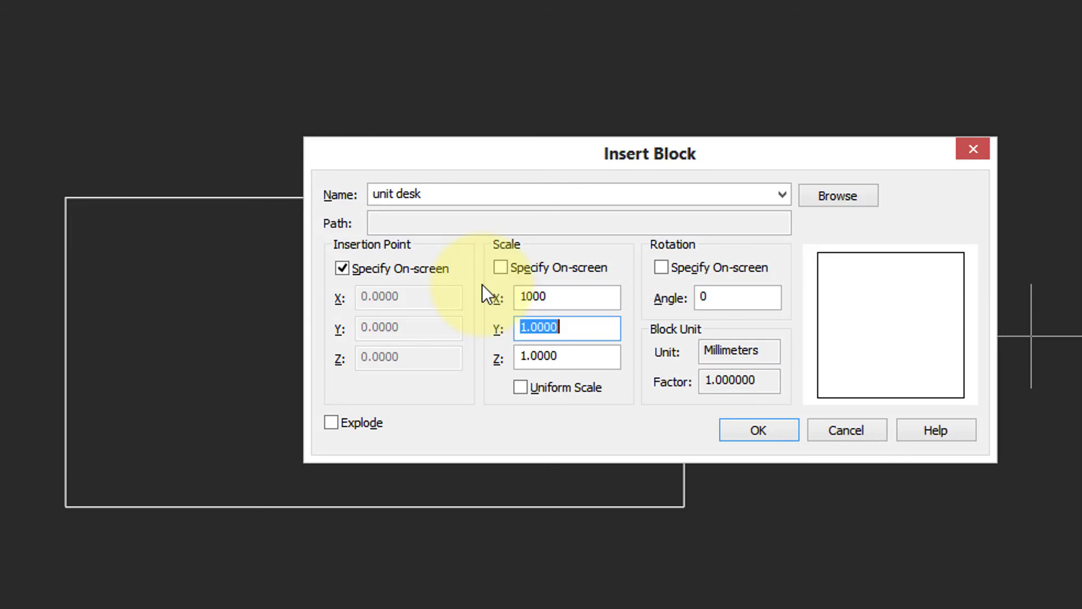
type("500")
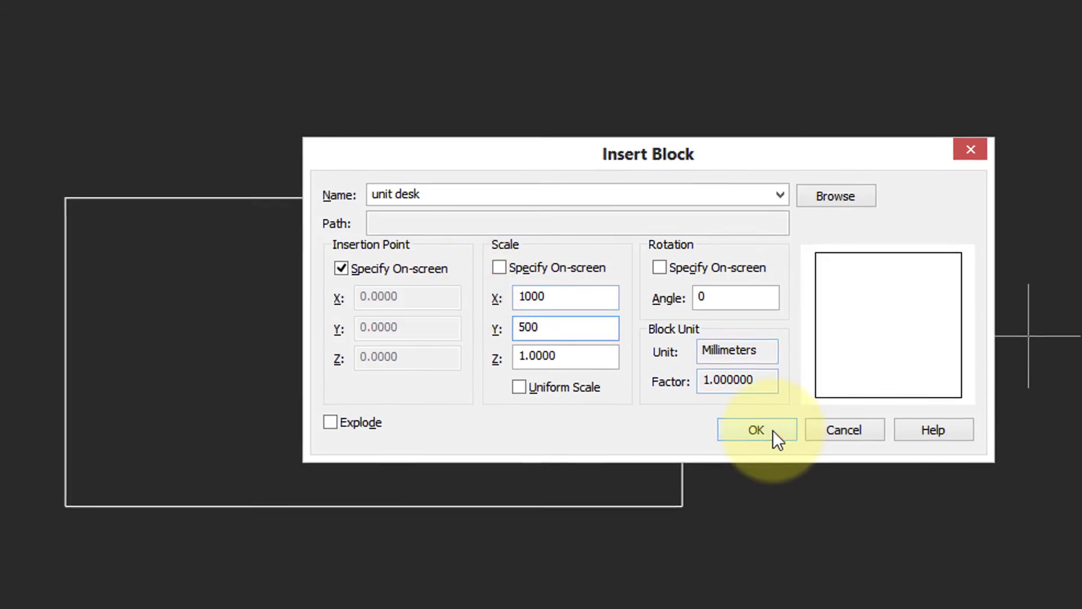